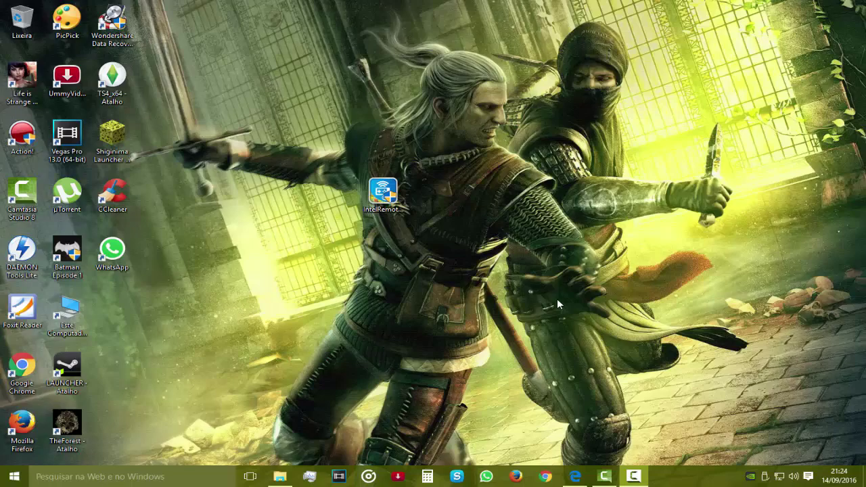
Switch to Edge and view the Intel Remote Keyboard pages on Intel's download centre and Google Play
left_click(575, 476)
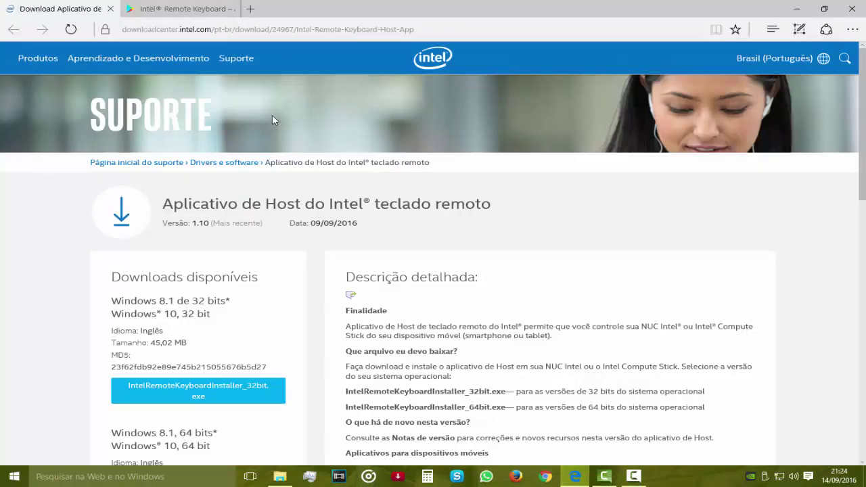
left_click(181, 9)
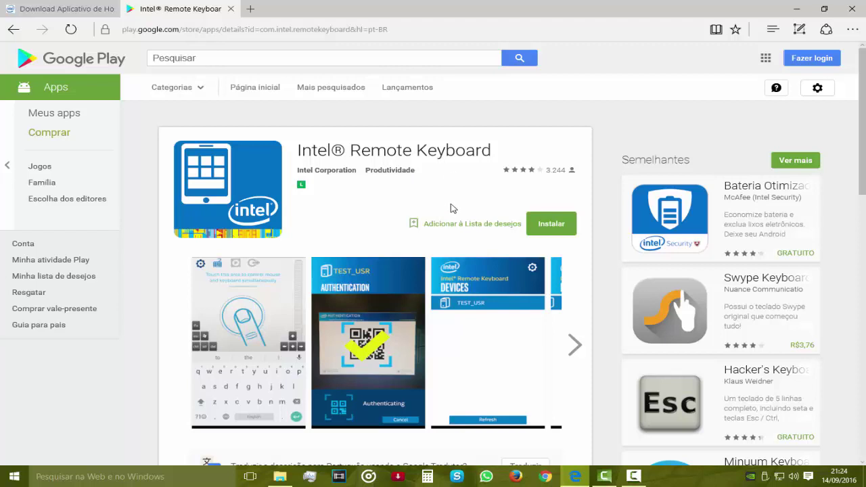
left_click(82, 9)
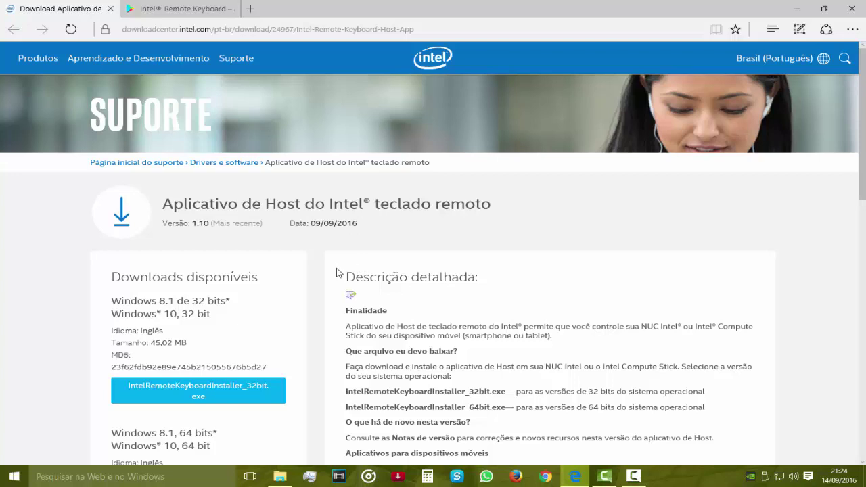
Start downloading IntelRemoteKeyboardInstaller_64bit.exe with the licence terms accepted, then cancel the download and minimize the browser
scroll(336, 272, "down", 2)
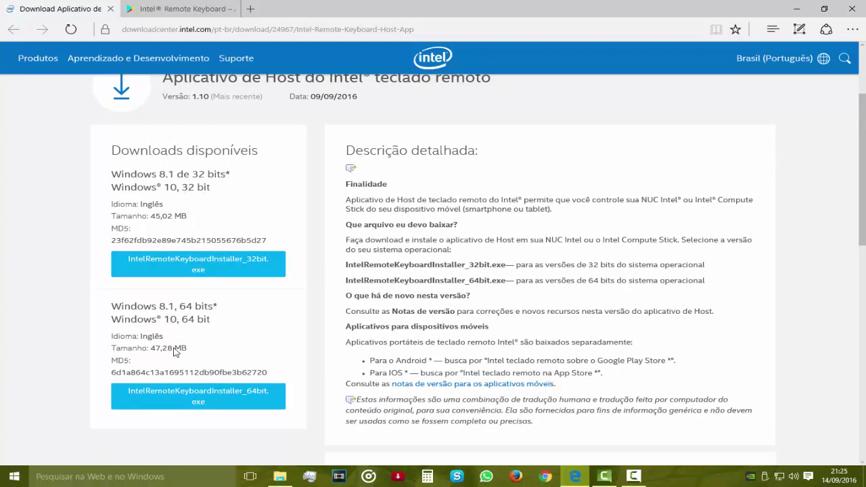
left_click(205, 404)
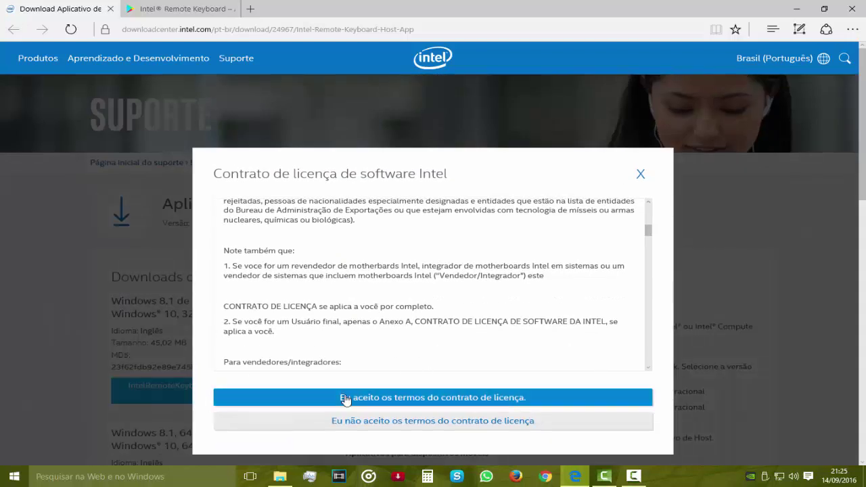
left_click(384, 403)
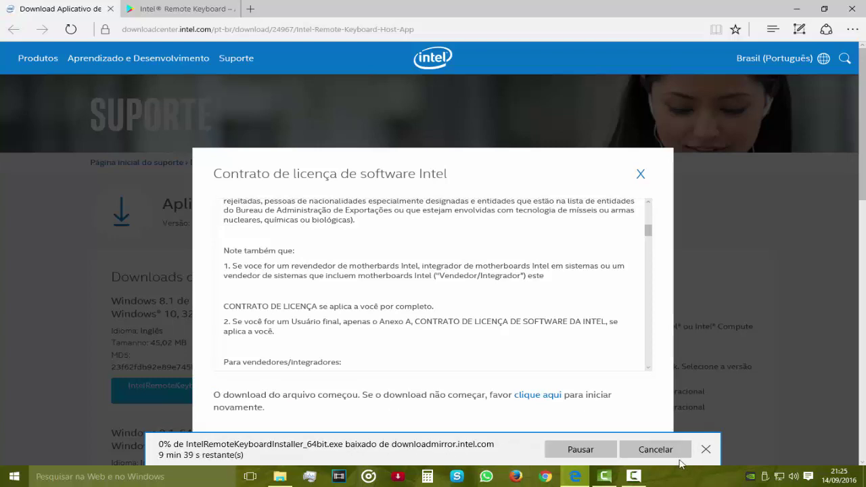
left_click(656, 448)
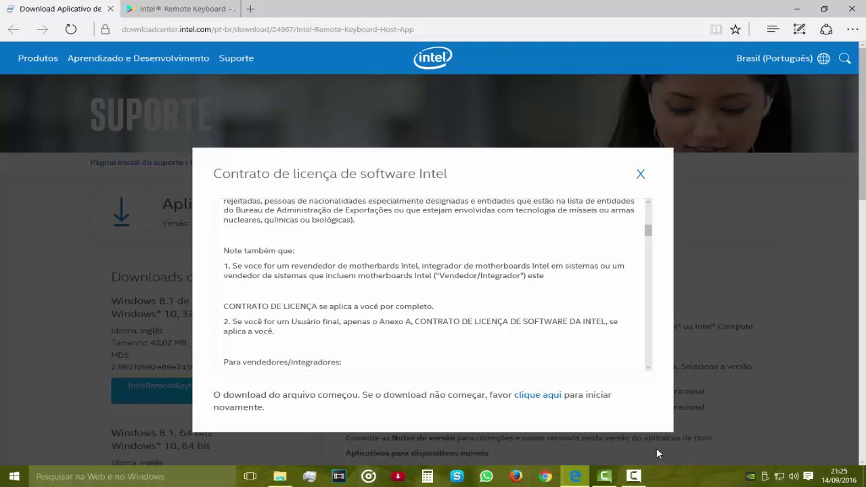
left_click(641, 171)
left_click(796, 9)
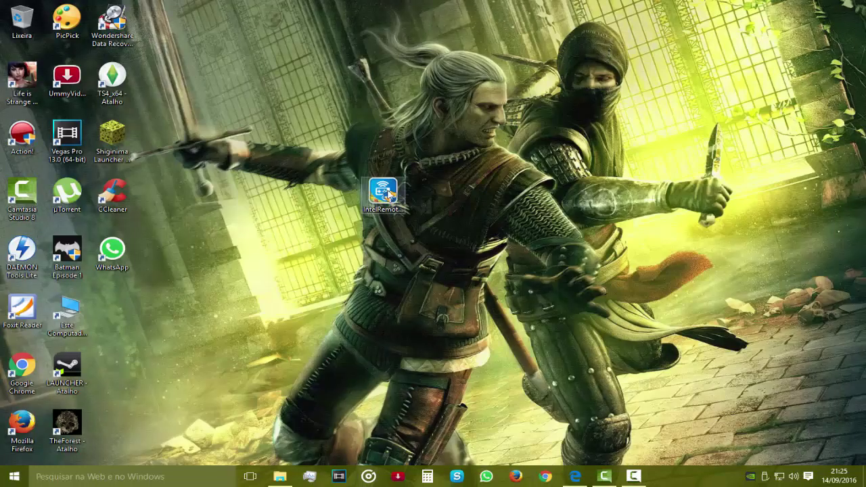
Run the desktop's IntelRemoteKeyboardInstaller_64bit as administrator despite SmartScreen and use Português (Brasileiro) as the installation language
left_click_drag(382, 195, 380, 134)
right_click(377, 137)
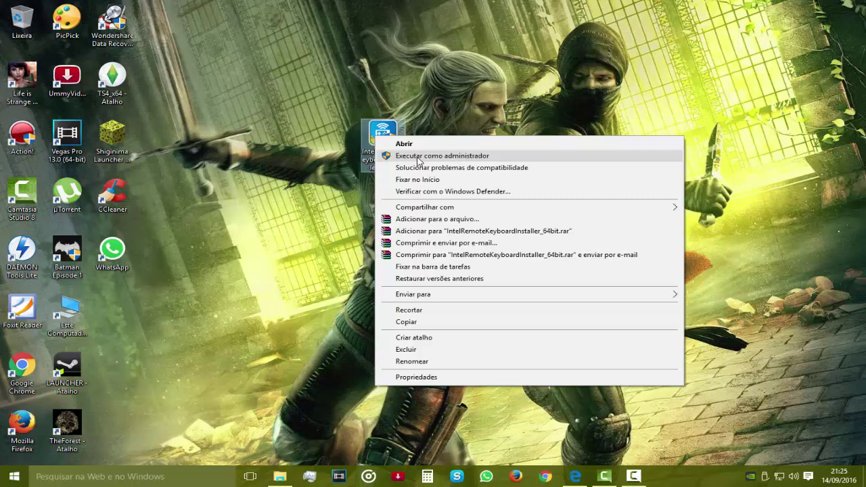
left_click(419, 157)
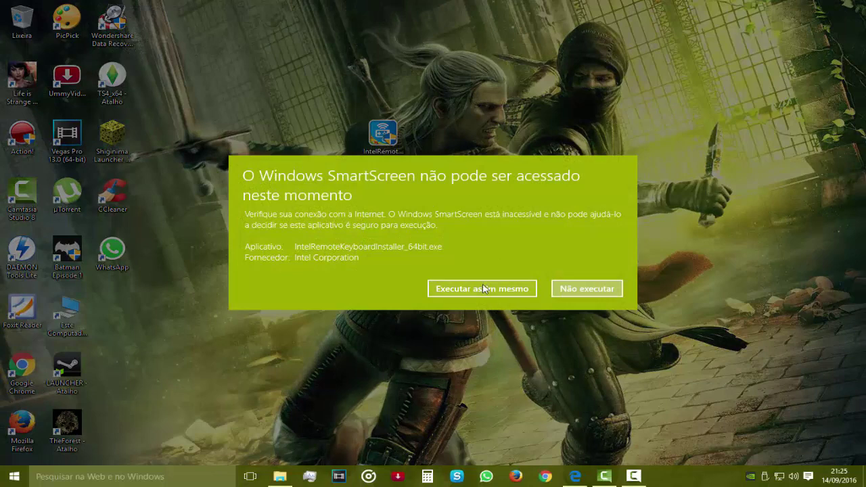
left_click(486, 288)
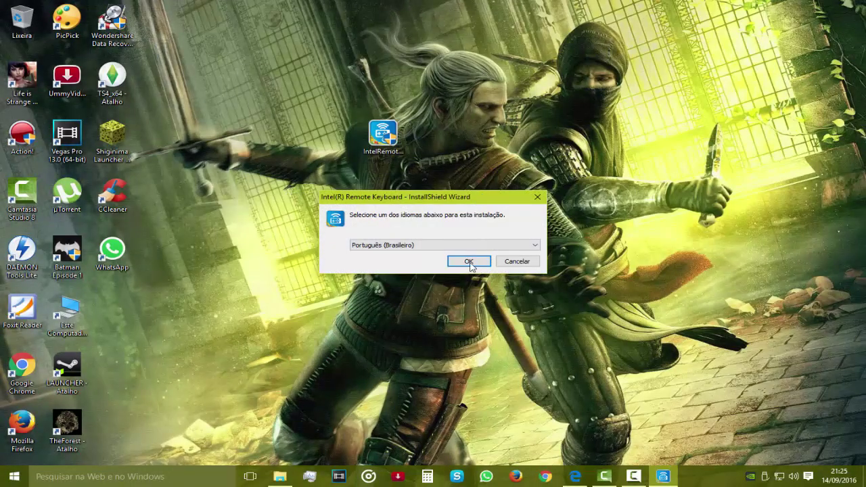
left_click(475, 262)
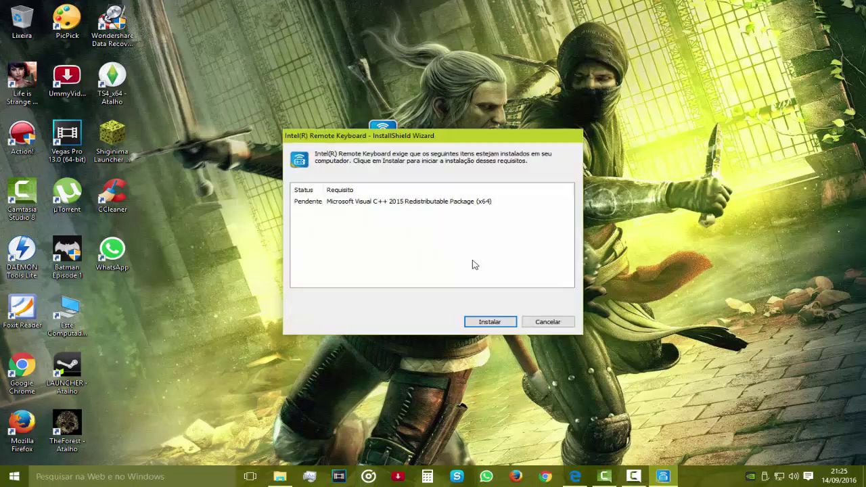
Install the required Microsoft Visual C++ 2015 Redistributable Package (x64) and accept the Intel Remote Keyboard licence agreement
left_click(490, 322)
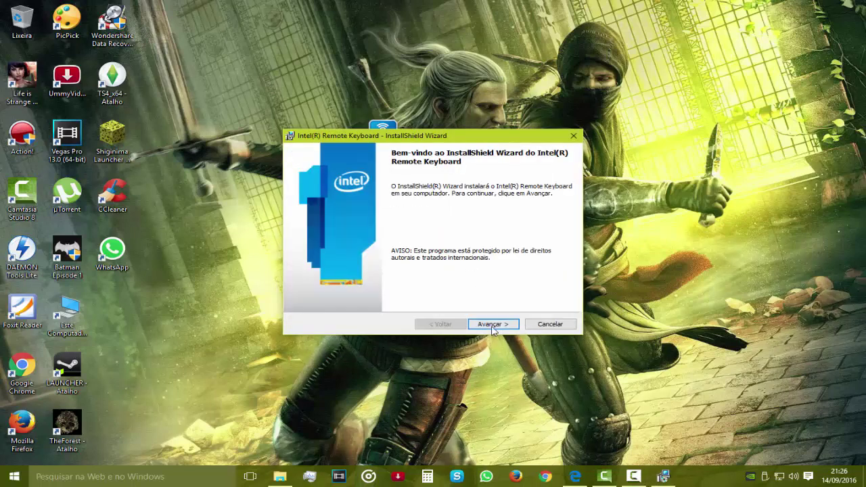
left_click(492, 325)
left_click(314, 287)
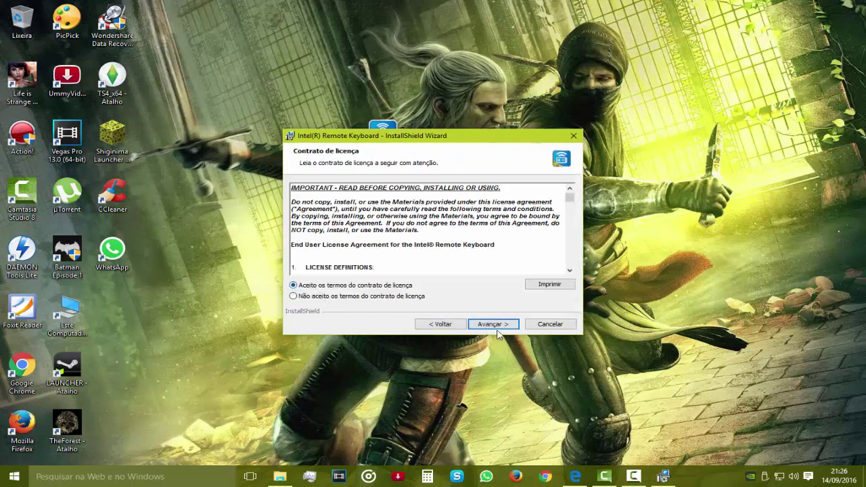
left_click(506, 325)
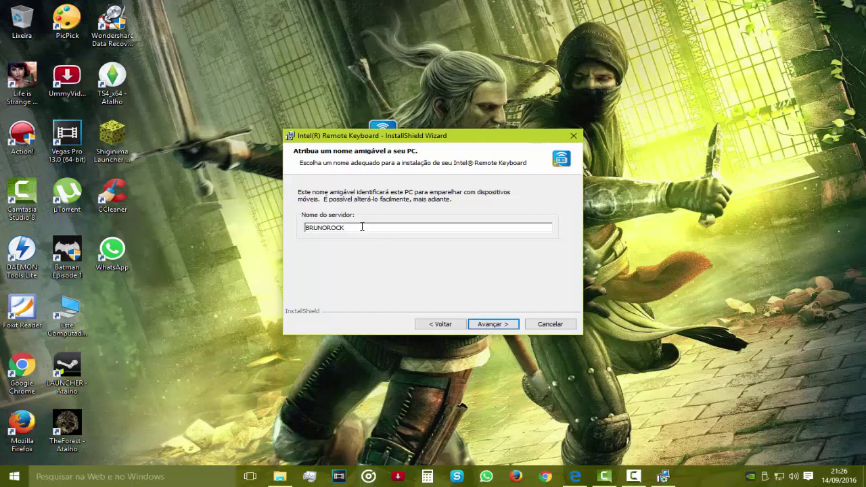
Replace the suggested server name with a custom friendly name for the PC and continue the setup
key("BackSpace")
key("BackSpace")
key("BackSpace")
key("BackSpace")
key("BackSpace")
key("BackSpace")
type("bruno tester")
left_click(486, 328)
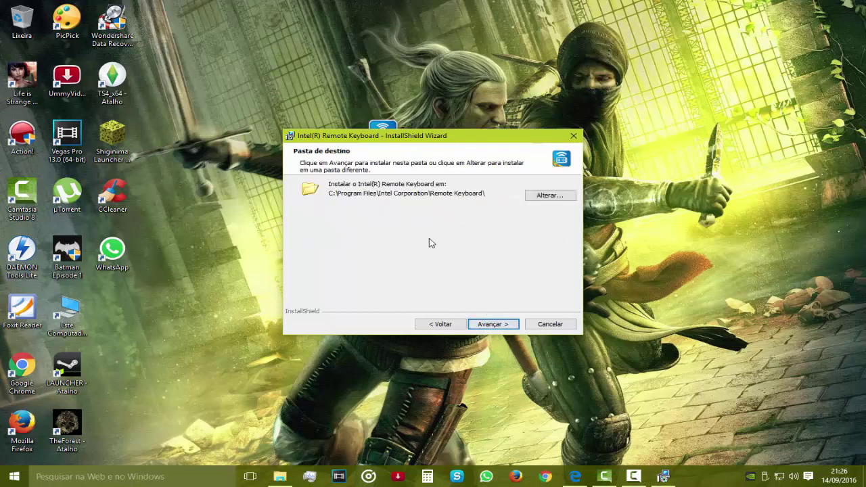
Install Intel Remote Keyboard in the default Remote Keyboard folder and finish the wizard with the program set to start
left_click(493, 325)
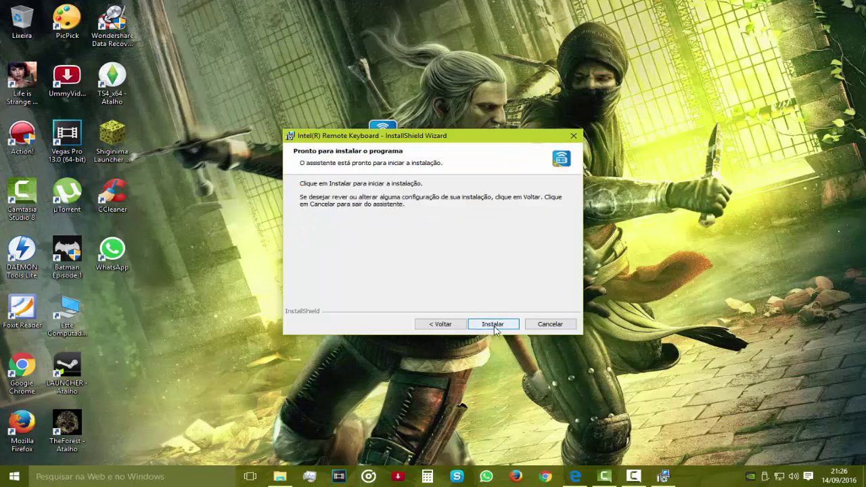
left_click(495, 325)
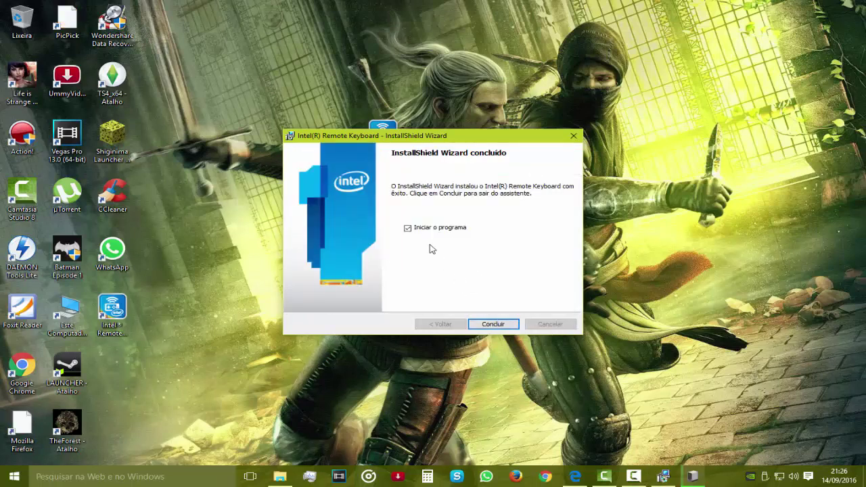
left_click(493, 324)
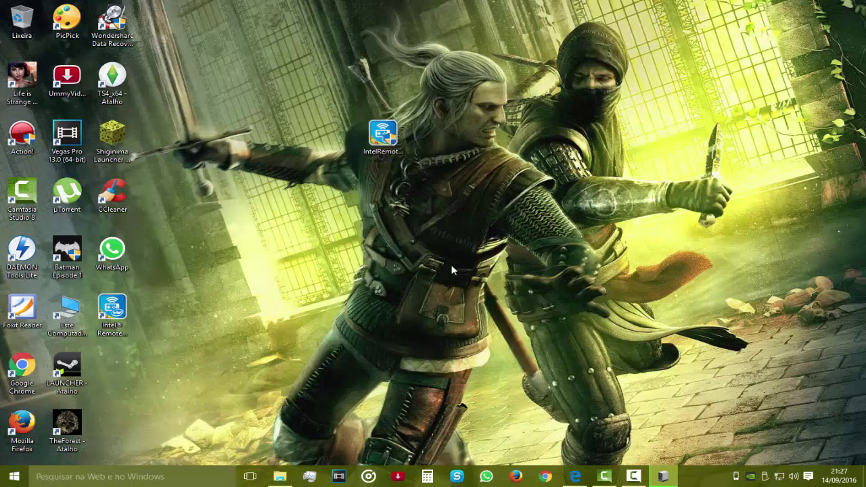
Check the options of the running Intel Remote Keyboard host in the notification area and open the host
right_click(735, 477)
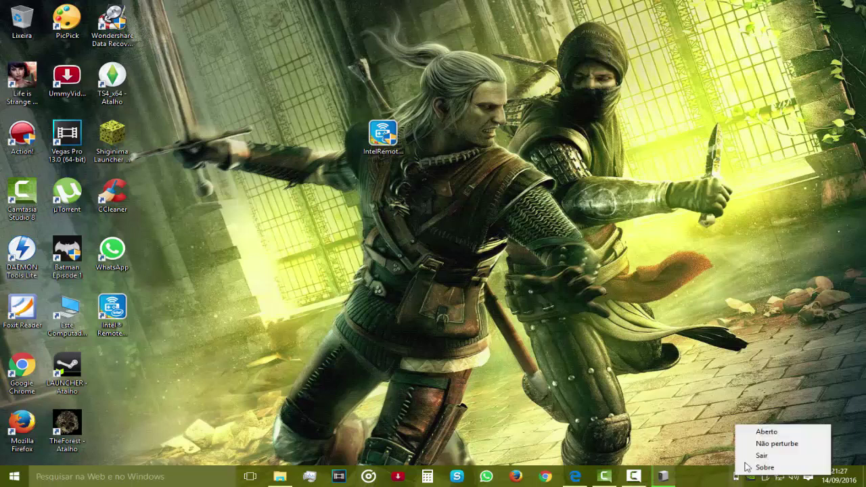
left_click(718, 429)
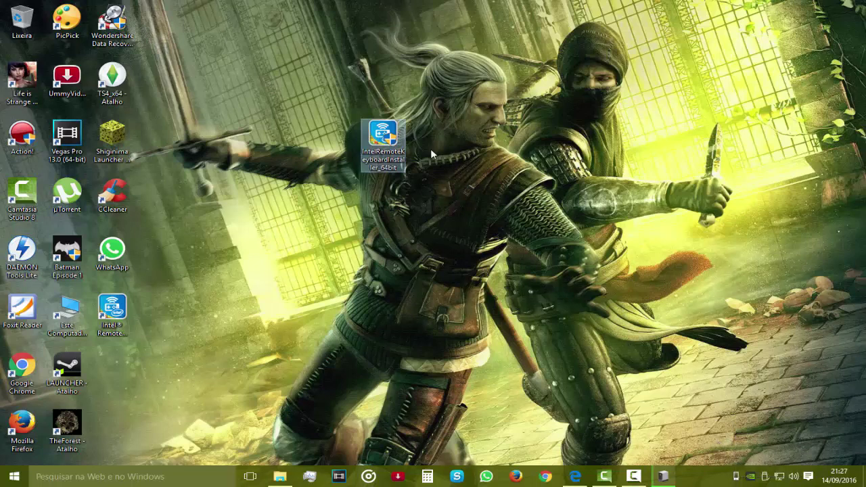
left_click(736, 477)
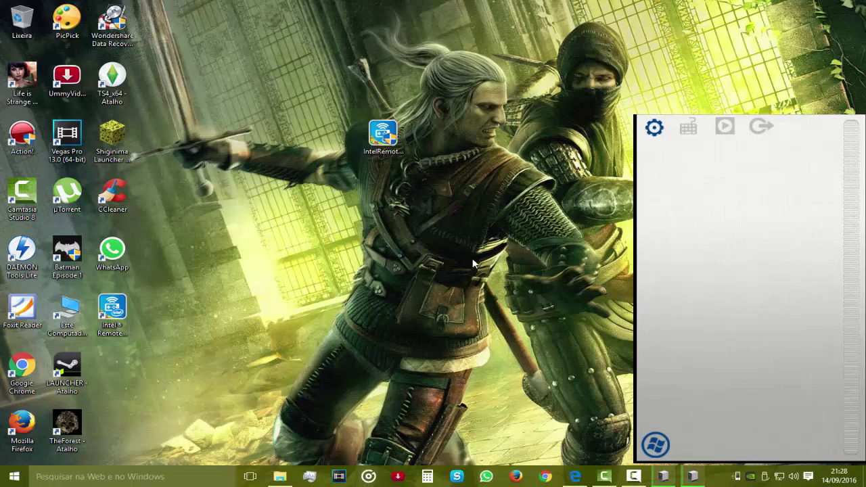
Test the remote control by opening and closing the Start menu and enlarging the desktop icons
key("super")
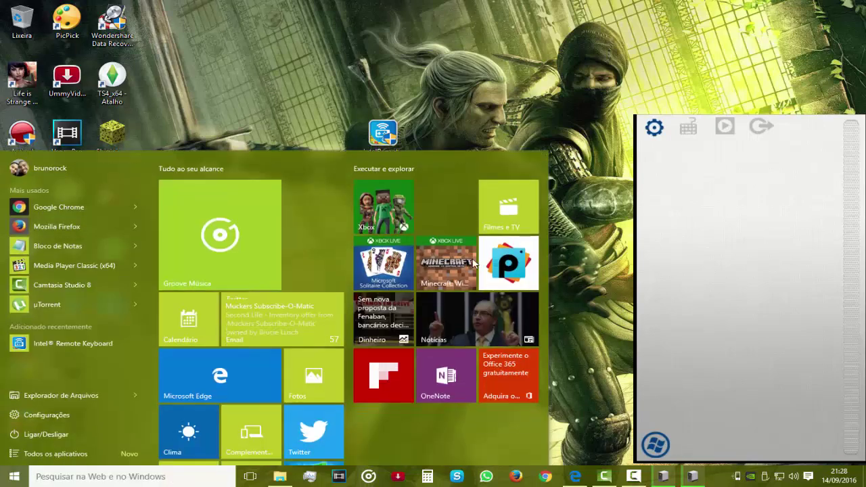
key("super")
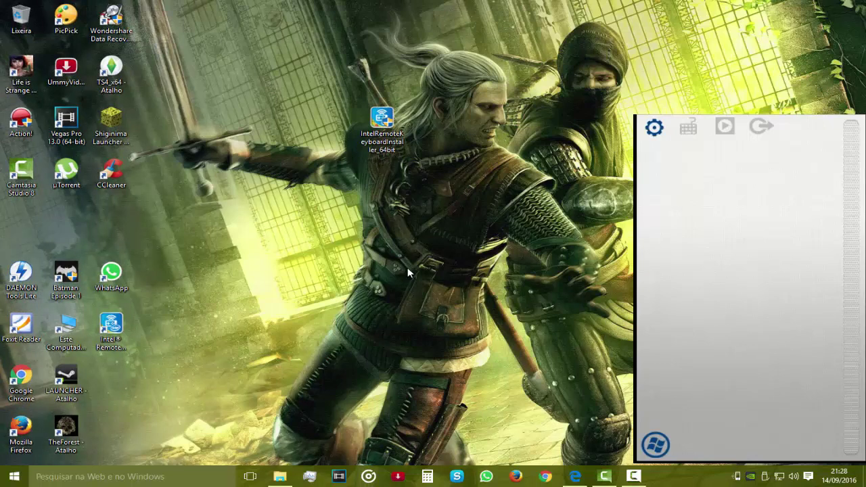
scroll(408, 267, "up", 2)
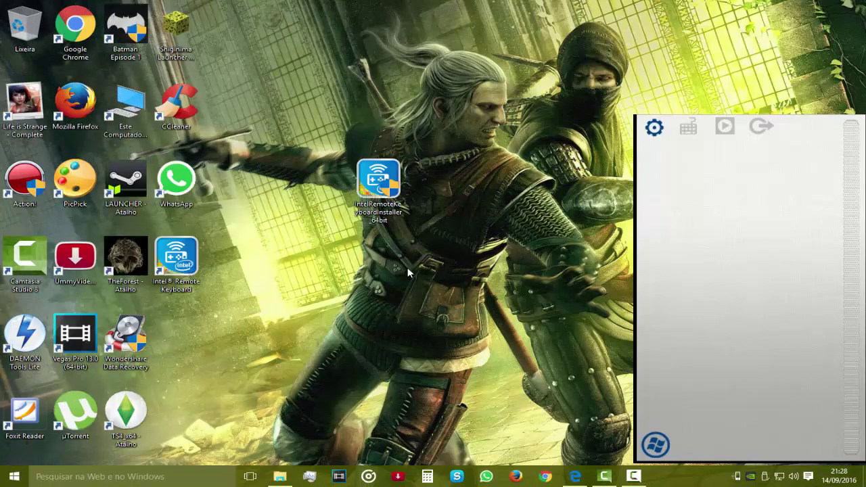